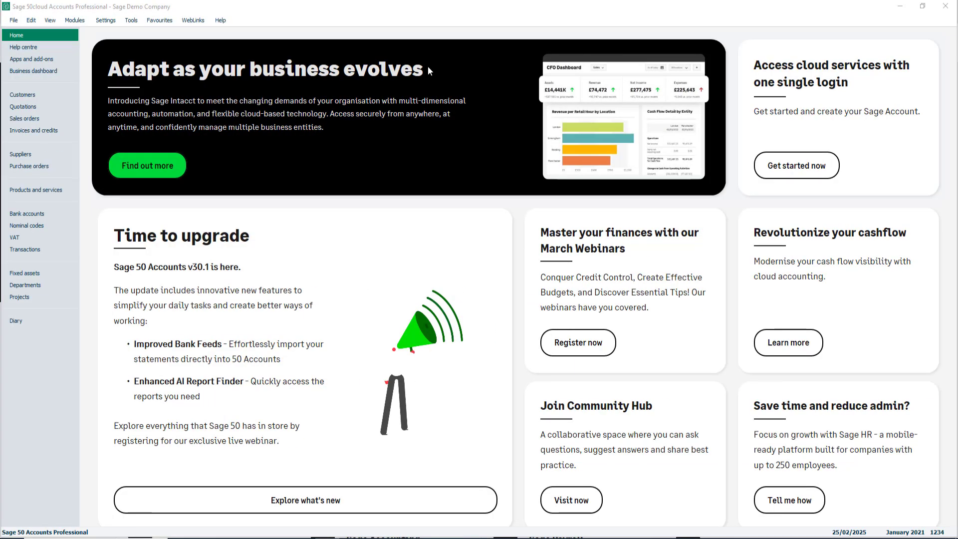
- View the installed Sage 50 Accounts version details under Help > About
{"action": "left_click", "coordinate": [221, 21]}
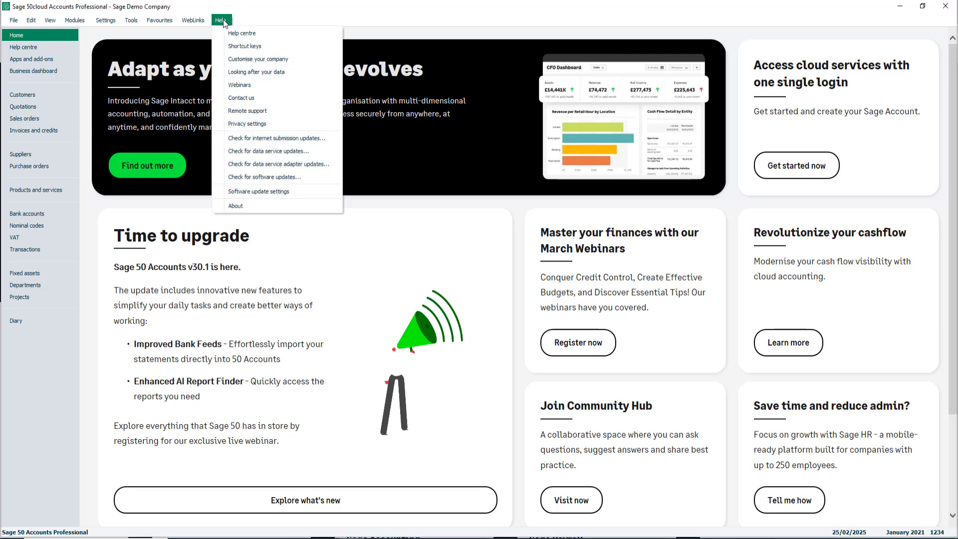
{"action": "left_click", "coordinate": [254, 205]}
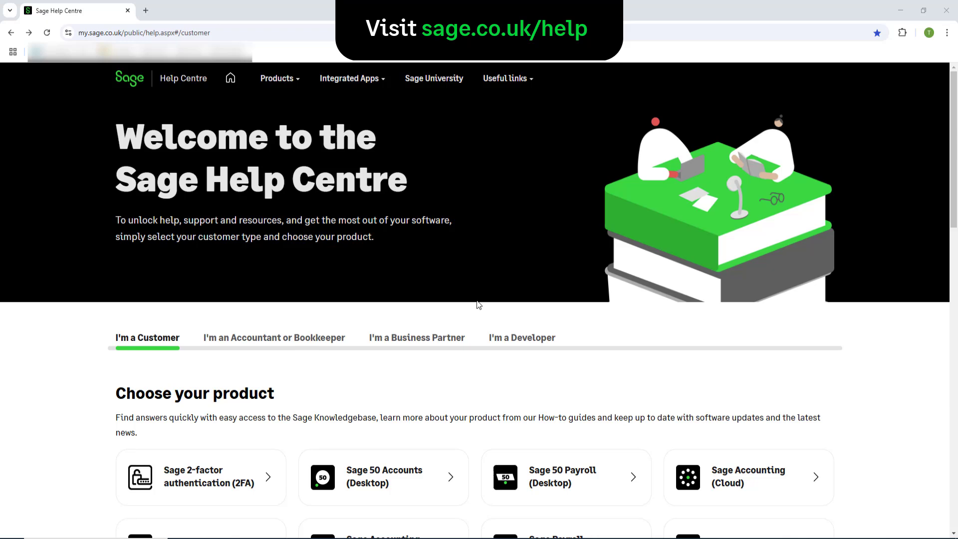
- Go to the Sage 50 Accounts (Desktop) help pages and its Install your software guides
{"action": "scroll", "coordinate": [478, 305], "scroll_direction": "down", "scroll_amount": 2}
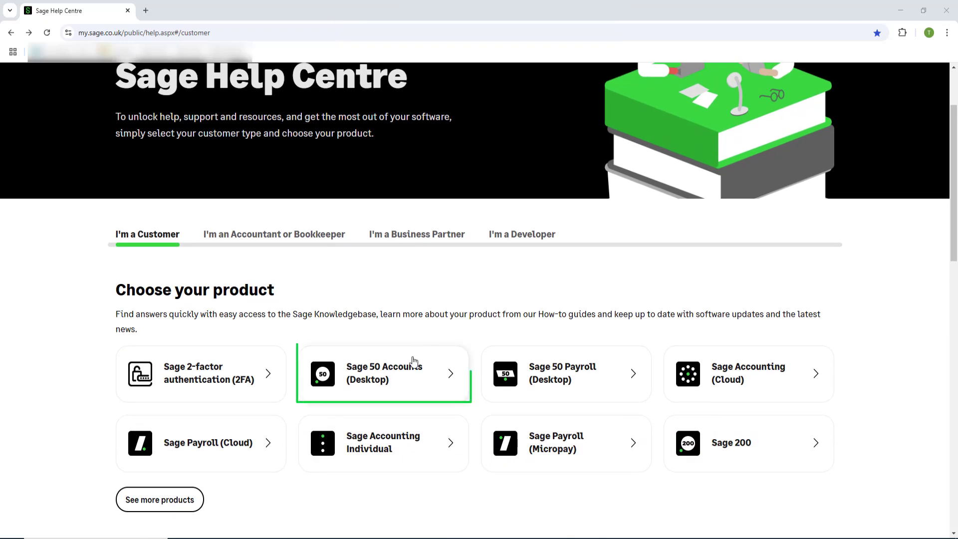
{"action": "left_click", "coordinate": [395, 375]}
{"action": "scroll", "coordinate": [393, 371], "scroll_direction": "down", "scroll_amount": 3}
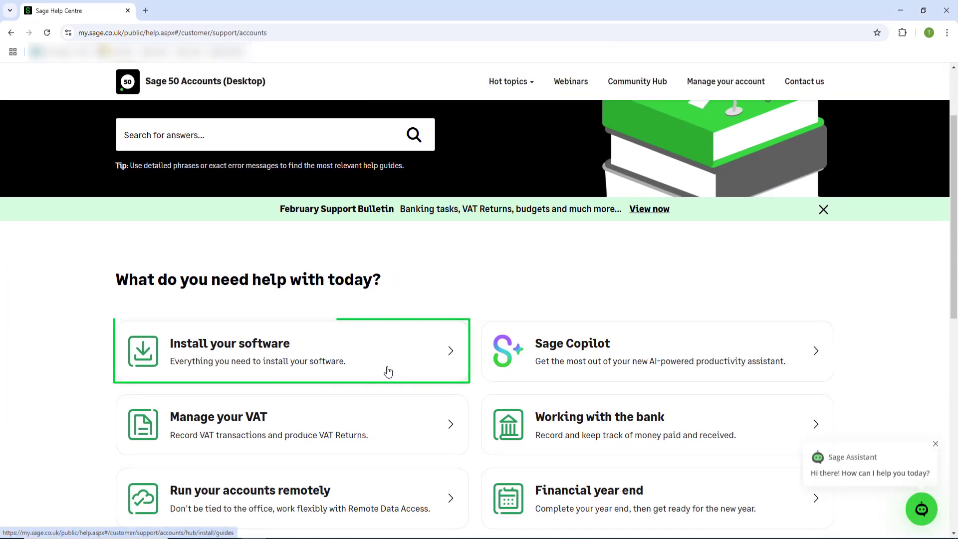
{"action": "left_click", "coordinate": [389, 372]}
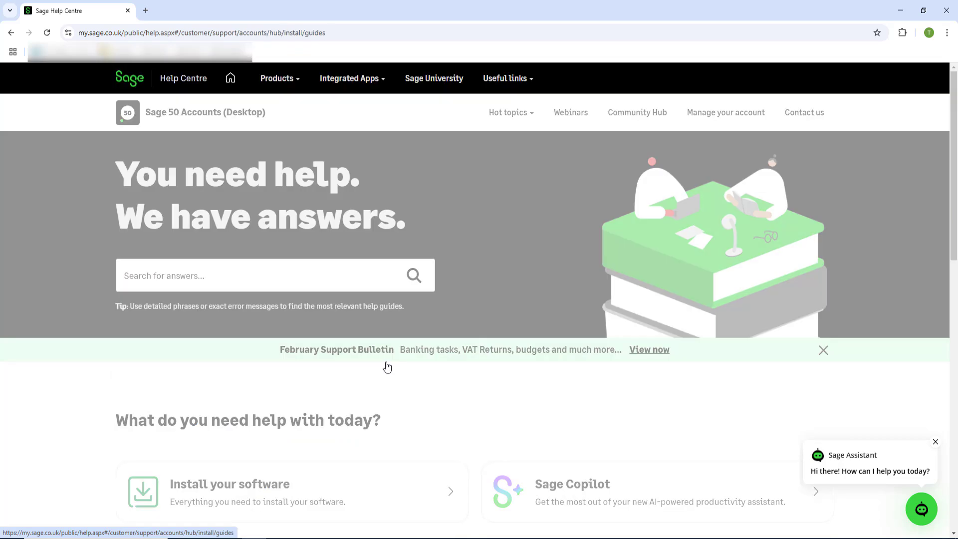
- Read the Upgrade your installed software guide's download steps, then close the tab
{"action": "scroll", "coordinate": [385, 368], "scroll_direction": "down", "scroll_amount": 2}
{"action": "scroll", "coordinate": [385, 368], "scroll_direction": "down", "scroll_amount": 1}
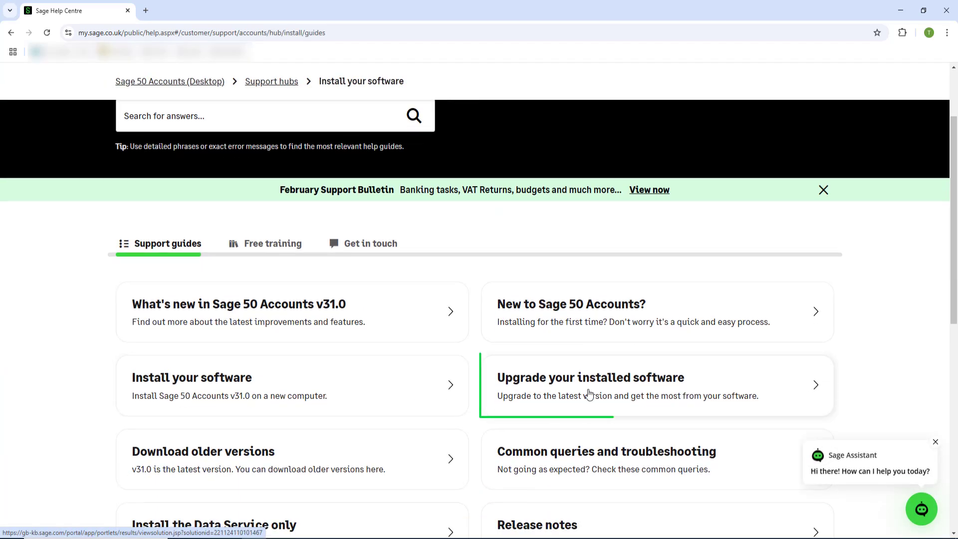
{"action": "left_click", "coordinate": [756, 391]}
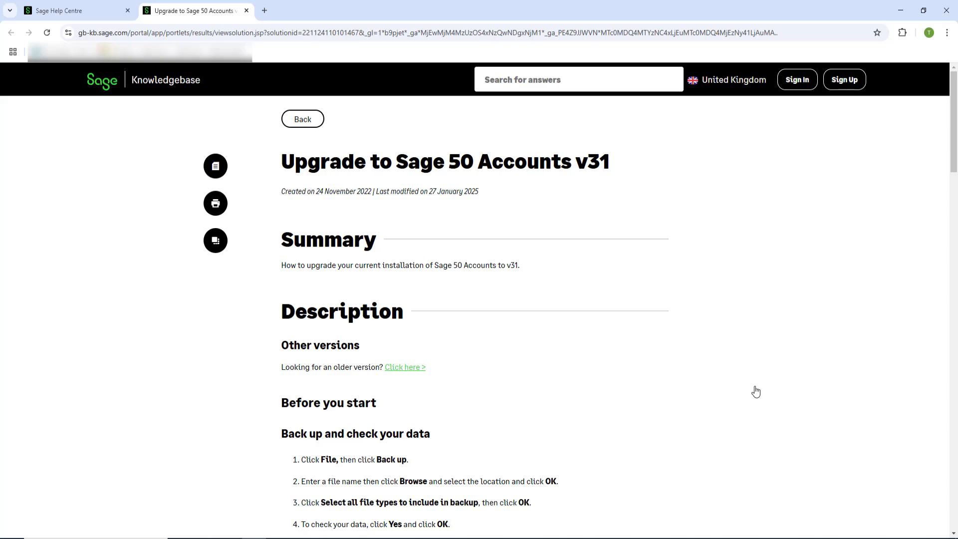
{"action": "scroll", "coordinate": [756, 391], "scroll_direction": "down", "scroll_amount": 12}
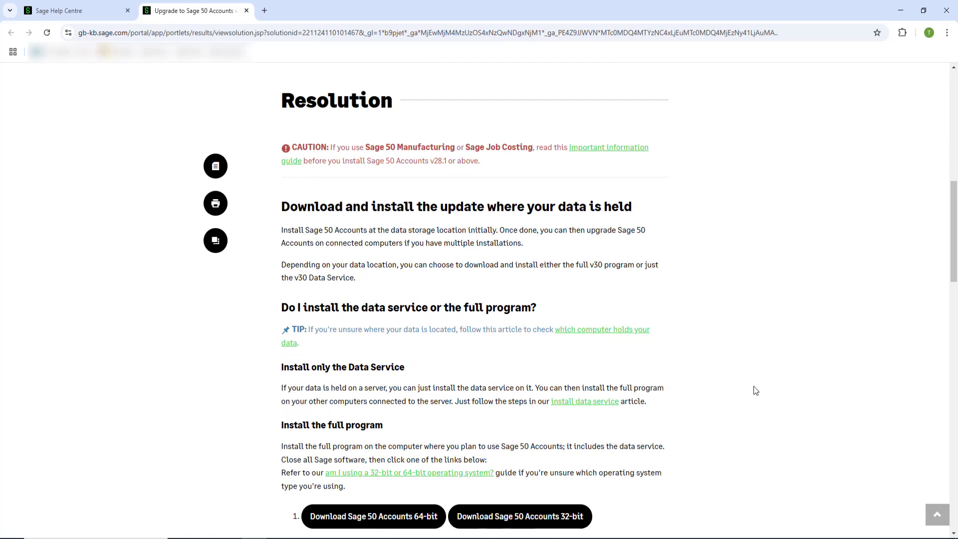
{"action": "scroll", "coordinate": [755, 391], "scroll_direction": "down", "scroll_amount": 2}
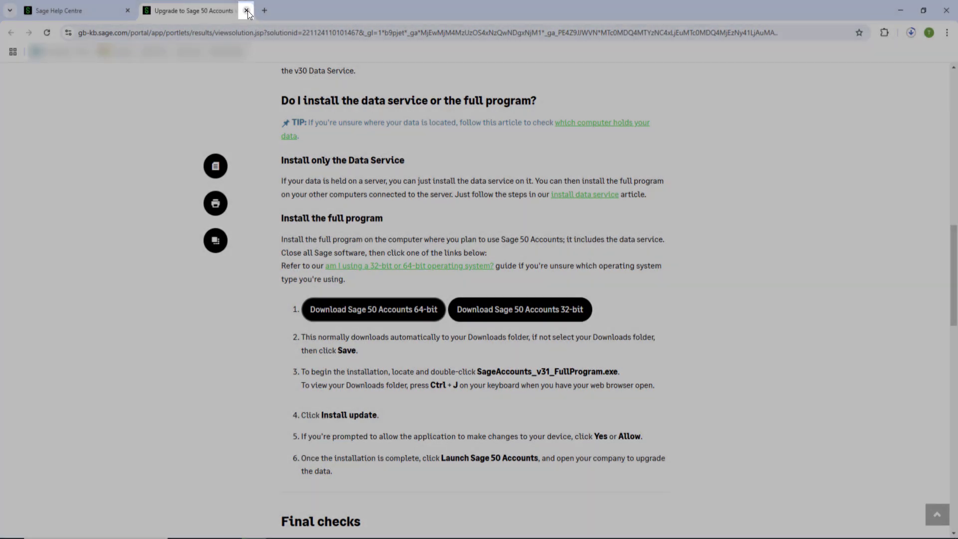
{"action": "left_click", "coordinate": [246, 10]}
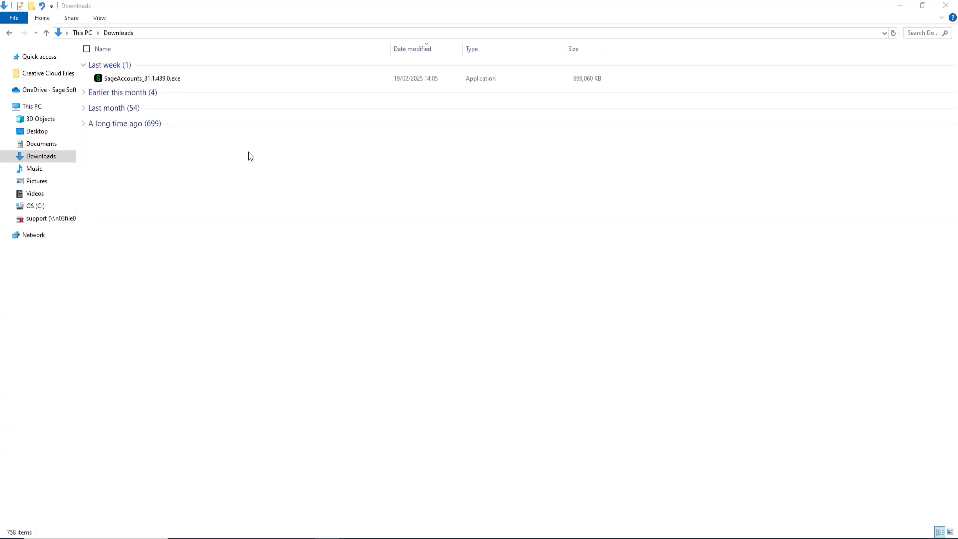
- Run SageAccounts_31.1.439.0.exe from the Downloads folder
{"action": "left_click", "coordinate": [190, 78]}
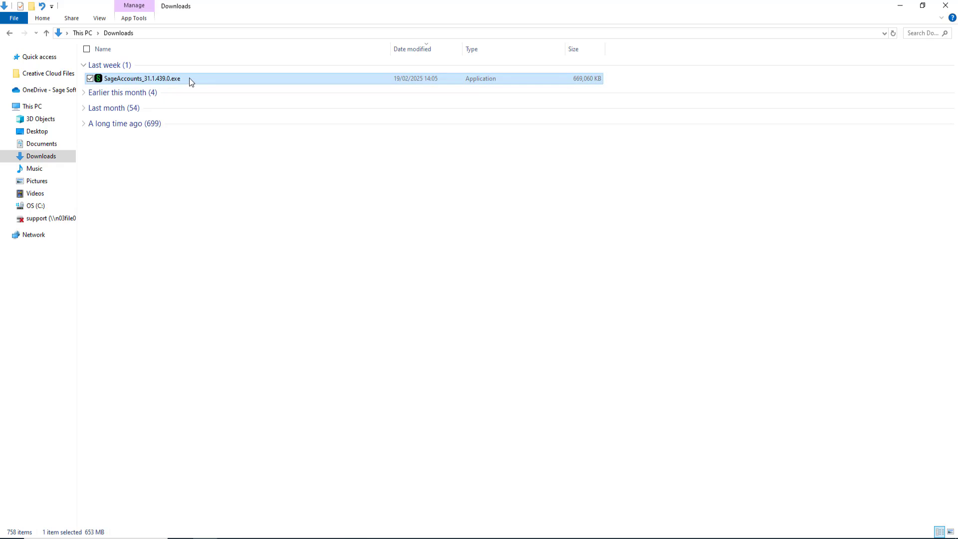
{"action": "double_click", "coordinate": [191, 79]}
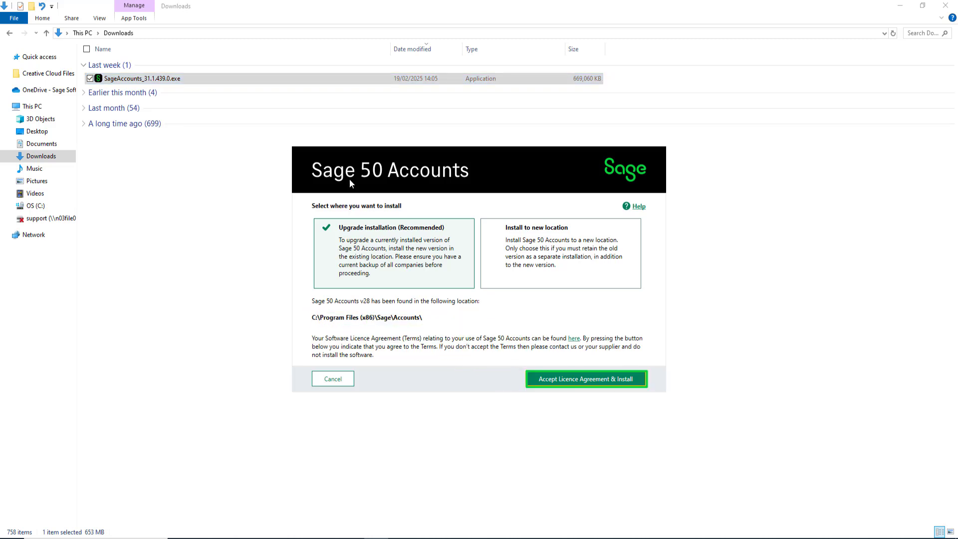
- Accept the licence to upgrade v28 to 31.1, then launch the upgraded Sage 50 Accounts
{"action": "left_click", "coordinate": [641, 387]}
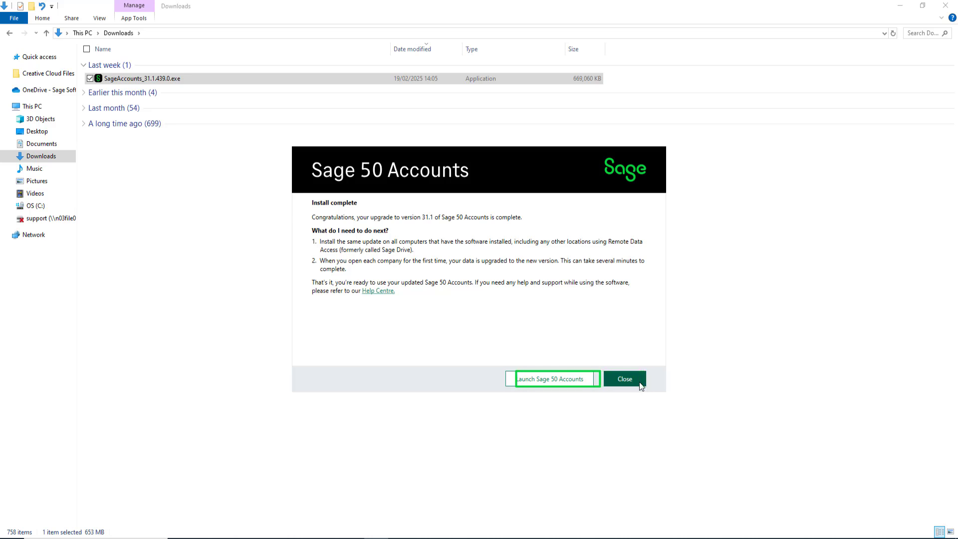
{"action": "left_click", "coordinate": [584, 380]}
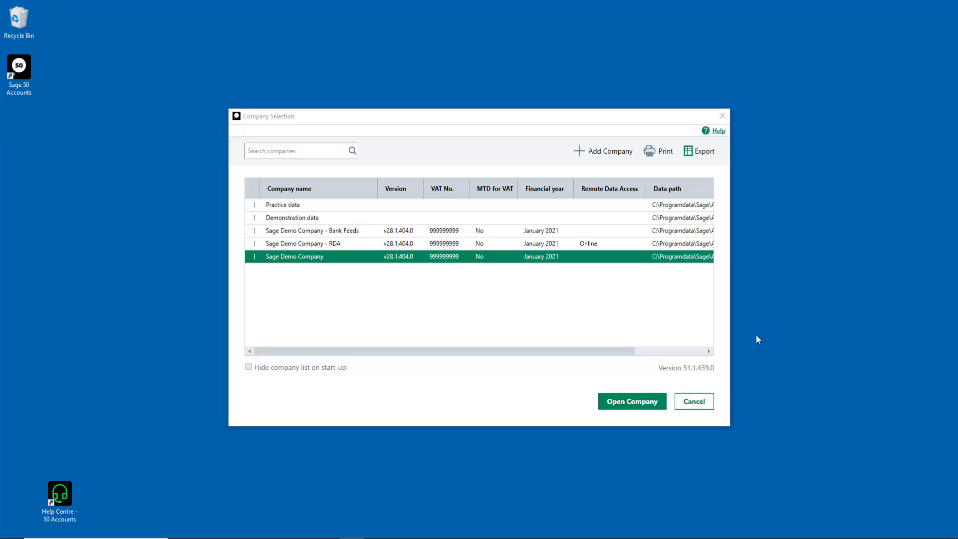
- Select Sage Demo Company in Company Selection and open it
{"action": "left_click", "coordinate": [596, 260]}
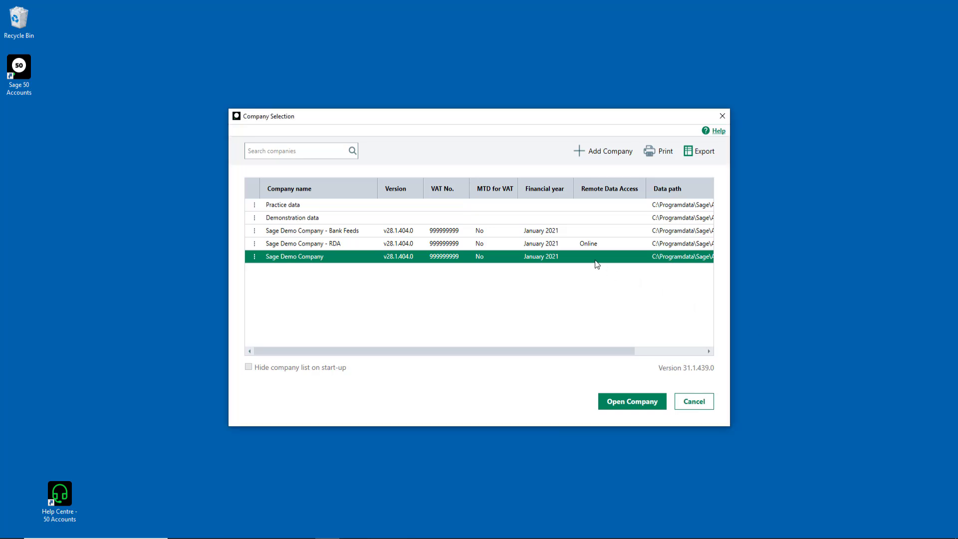
{"action": "left_click", "coordinate": [647, 406]}
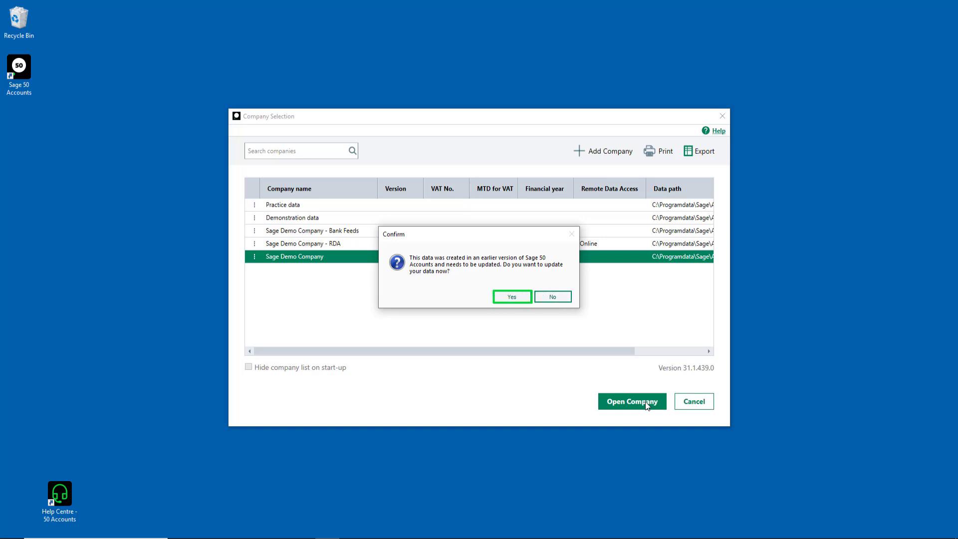
- Confirm updating Sage Demo Company's data, then close the File Maintenance Problems Report
{"action": "left_click", "coordinate": [519, 296]}
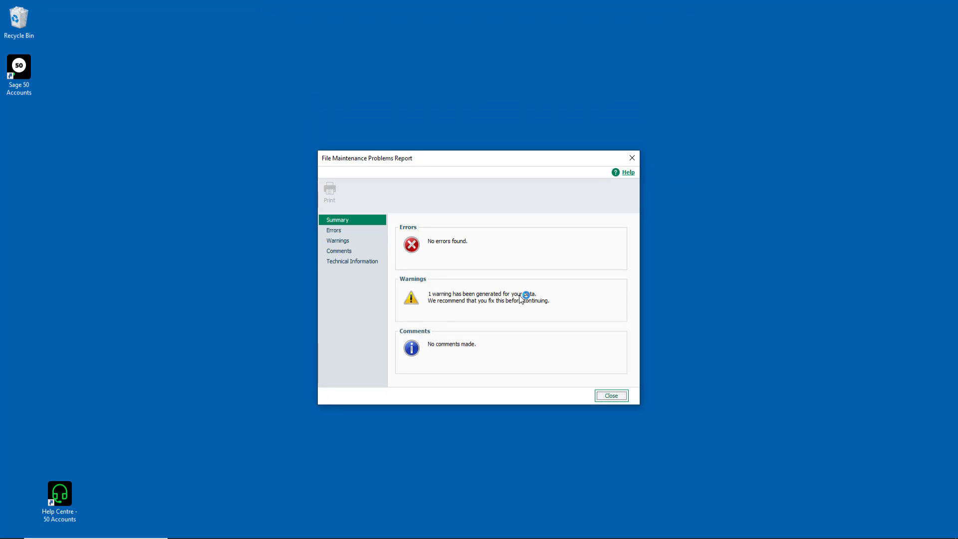
{"action": "left_click", "coordinate": [611, 396]}
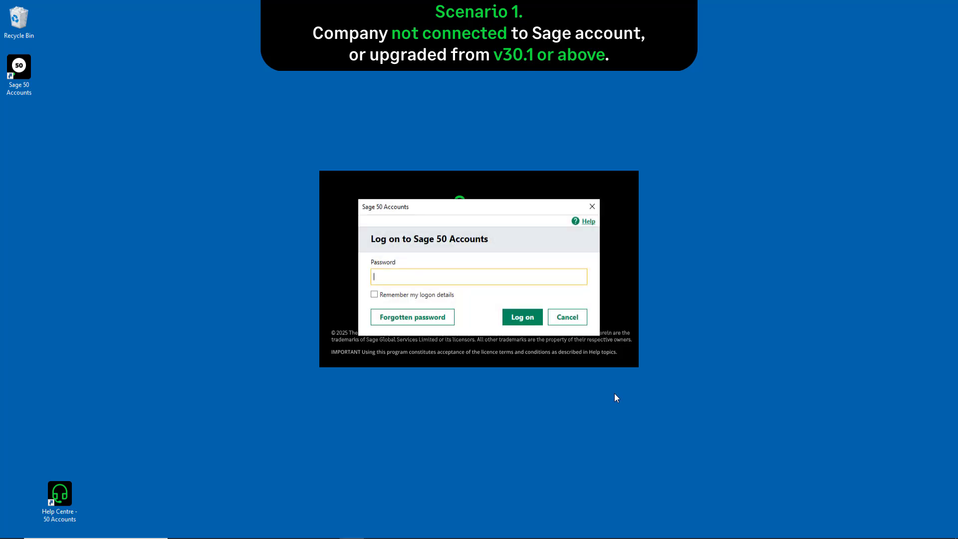
- Enter the logon password and log on to Sage Demo Company
{"action": "type", "text": "•"}
{"action": "left_click", "coordinate": [529, 323]}
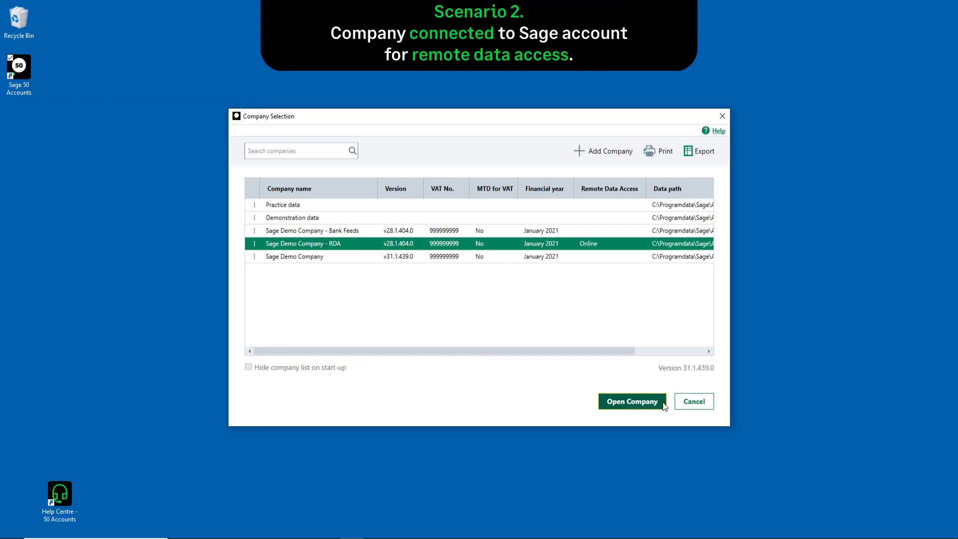
- Open Sage Demo Company - RDA and sign in with the Sage account e-mail and password
{"action": "left_click", "coordinate": [664, 407]}
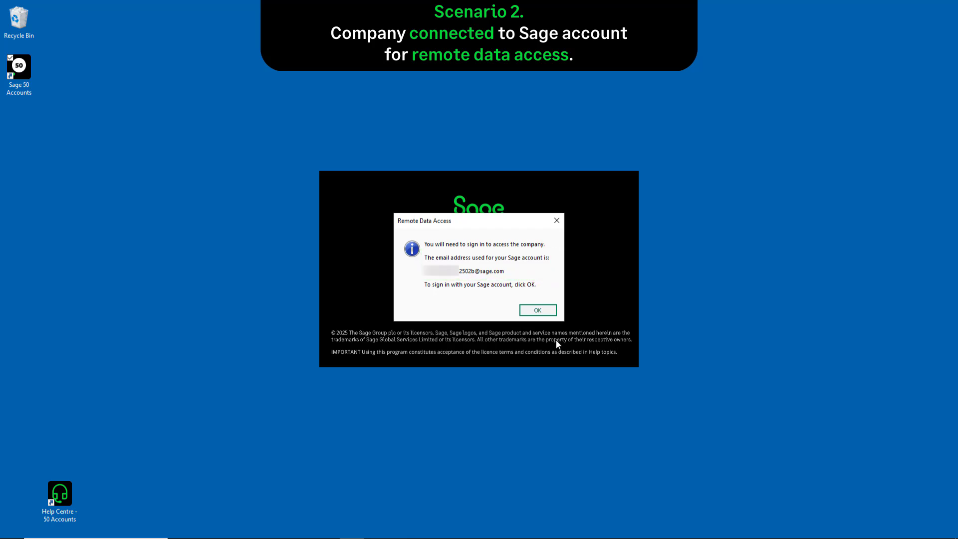
{"action": "left_click", "coordinate": [538, 310]}
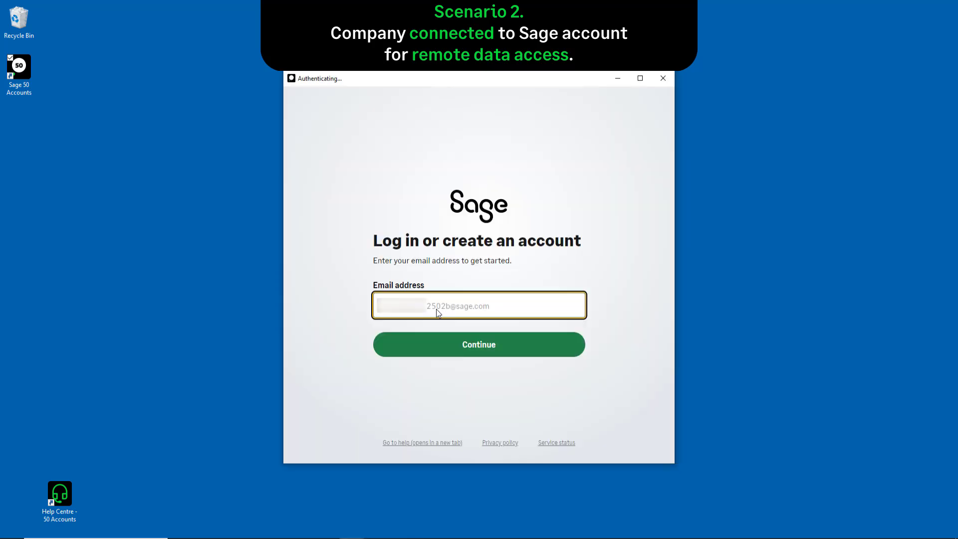
{"action": "left_click", "coordinate": [465, 348]}
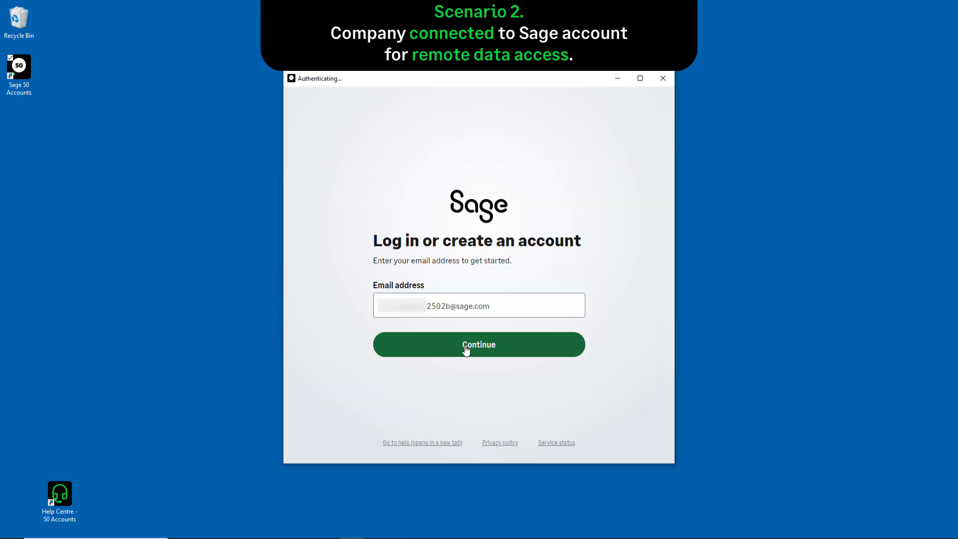
{"action": "key", "text": "ctrl+v"}
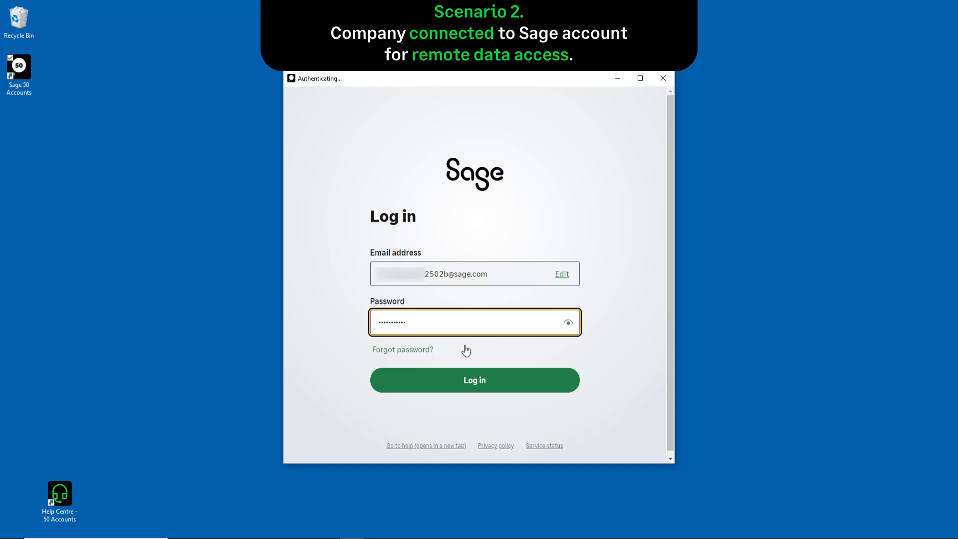
{"action": "left_click", "coordinate": [493, 381]}
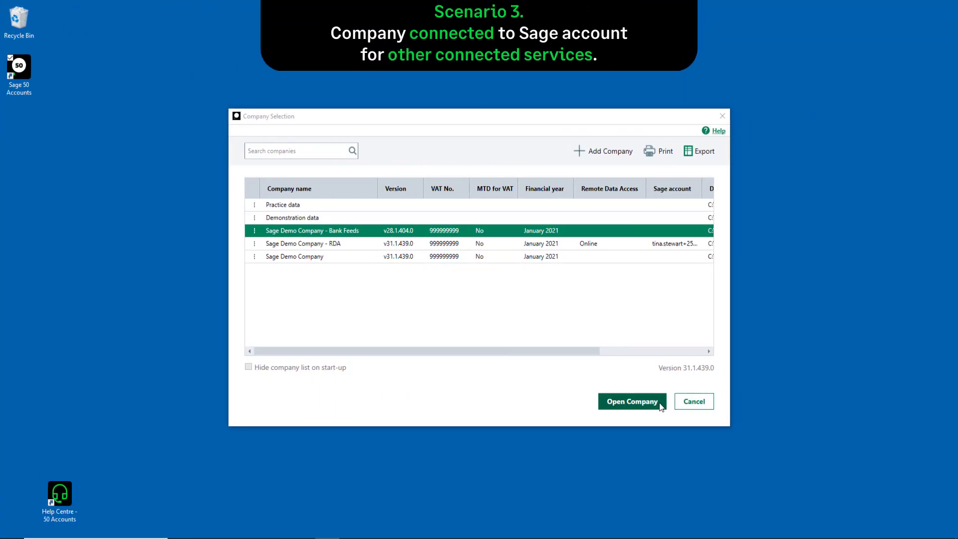
- Open Sage Demo Company - Bank Feeds and log on with its password
{"action": "left_click", "coordinate": [661, 407]}
{"action": "type", "text": "p"}
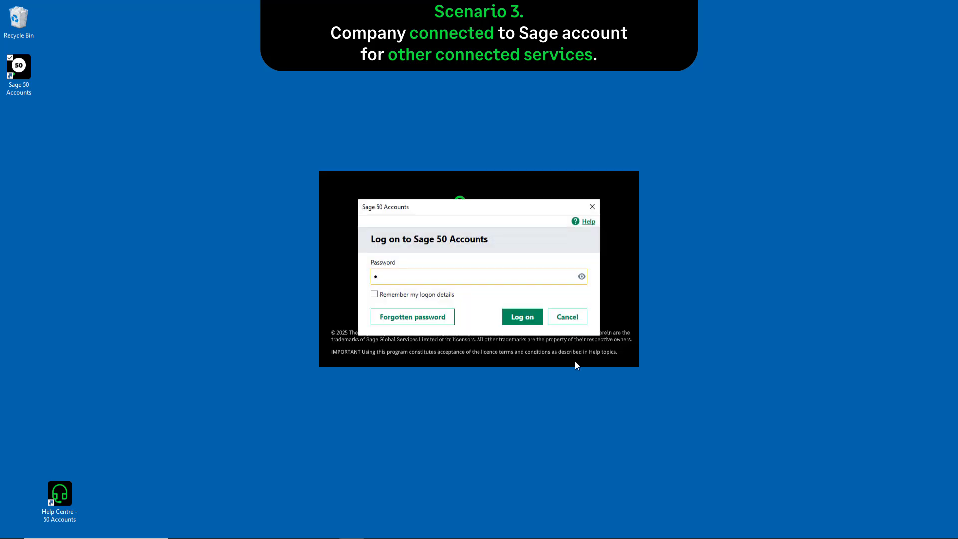
{"action": "left_click", "coordinate": [537, 319]}
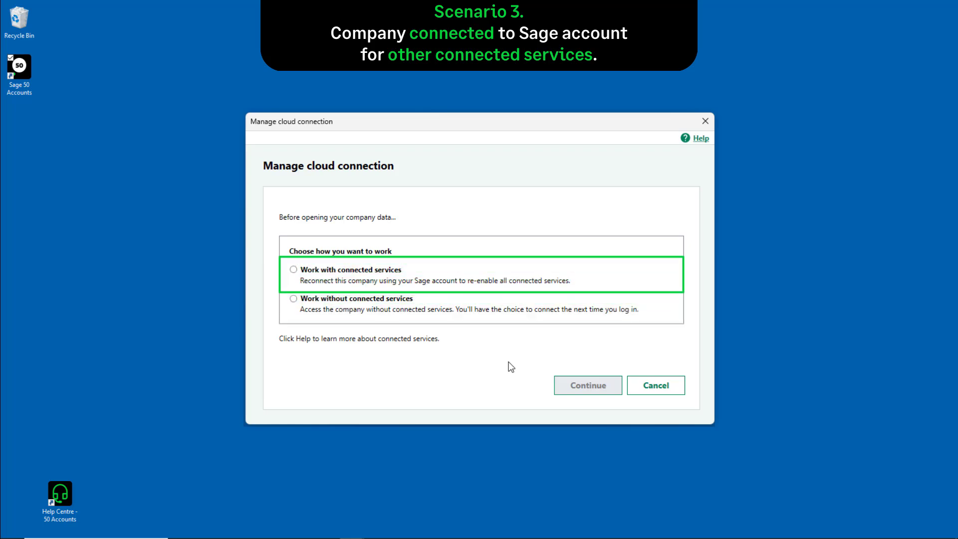
- Choose Work with connected services and verify the Sage account with e-mail, password and verification code
{"action": "left_click", "coordinate": [294, 269]}
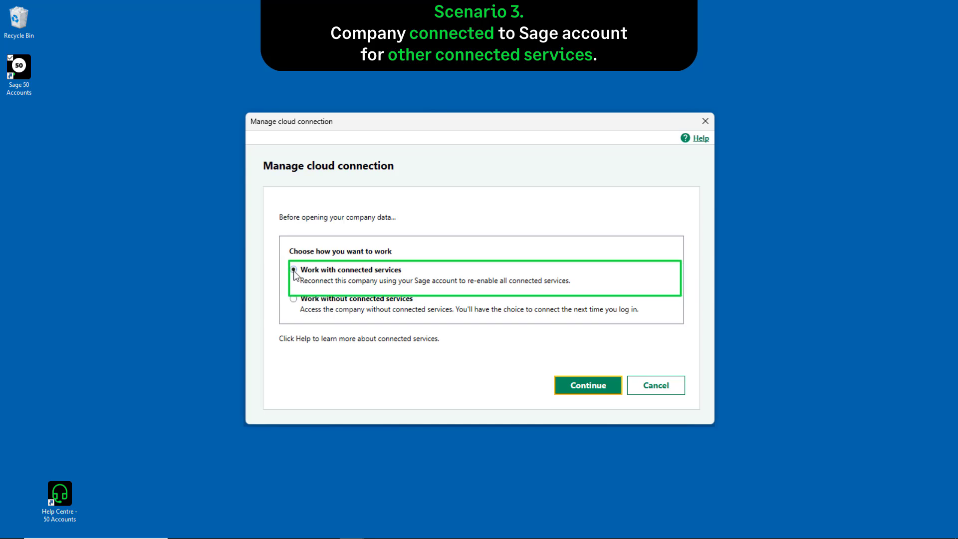
{"action": "left_click", "coordinate": [611, 390]}
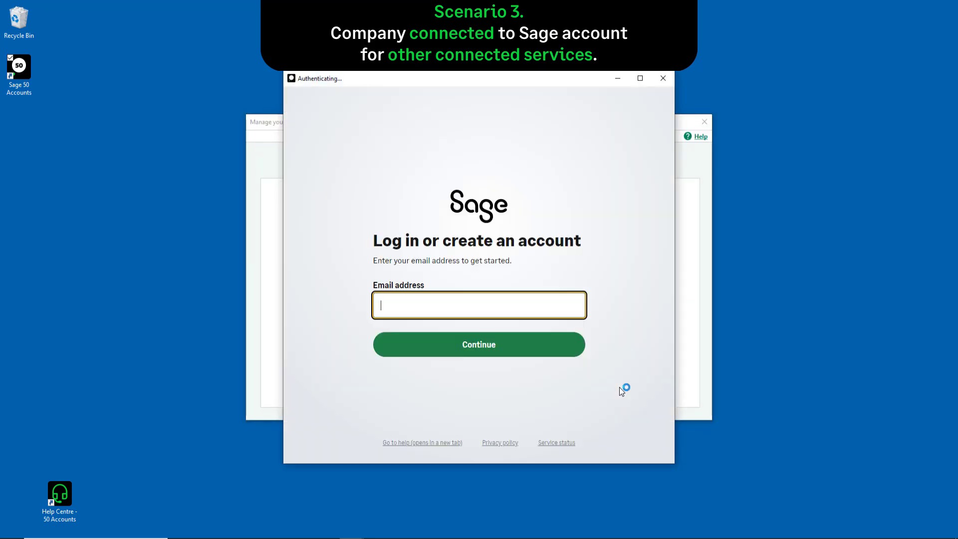
{"action": "type", "text": "..."}
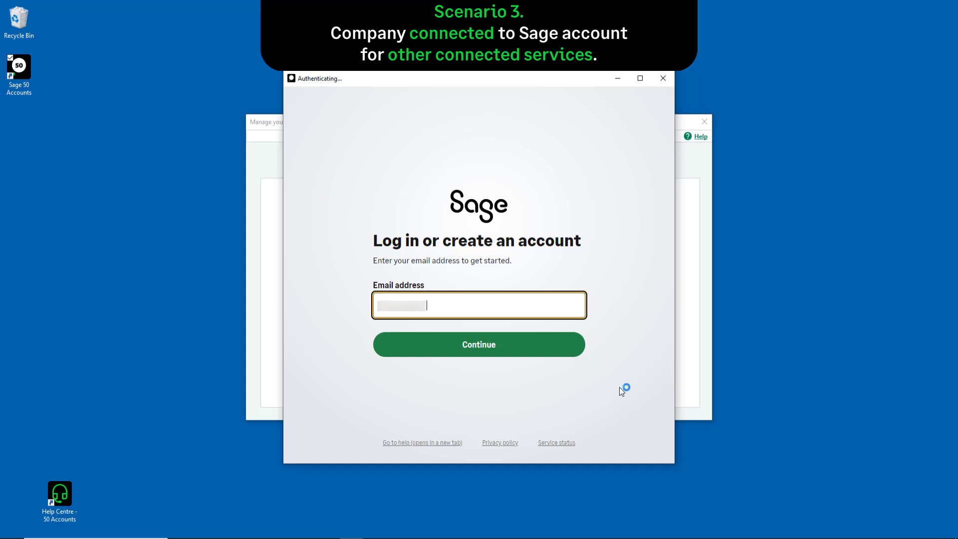
{"action": "left_click", "coordinate": [552, 351]}
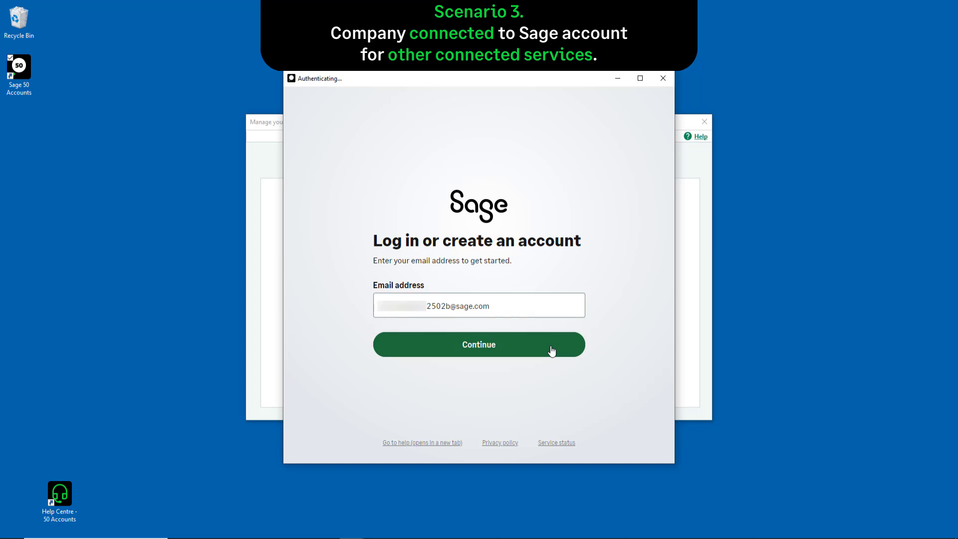
{"action": "type", "text": "•••••••••••"}
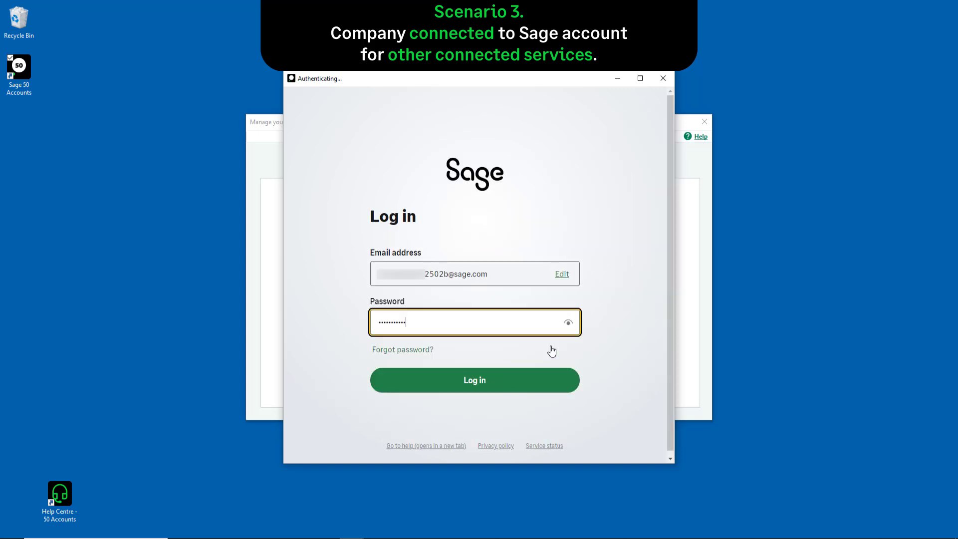
{"action": "left_click", "coordinate": [531, 386]}
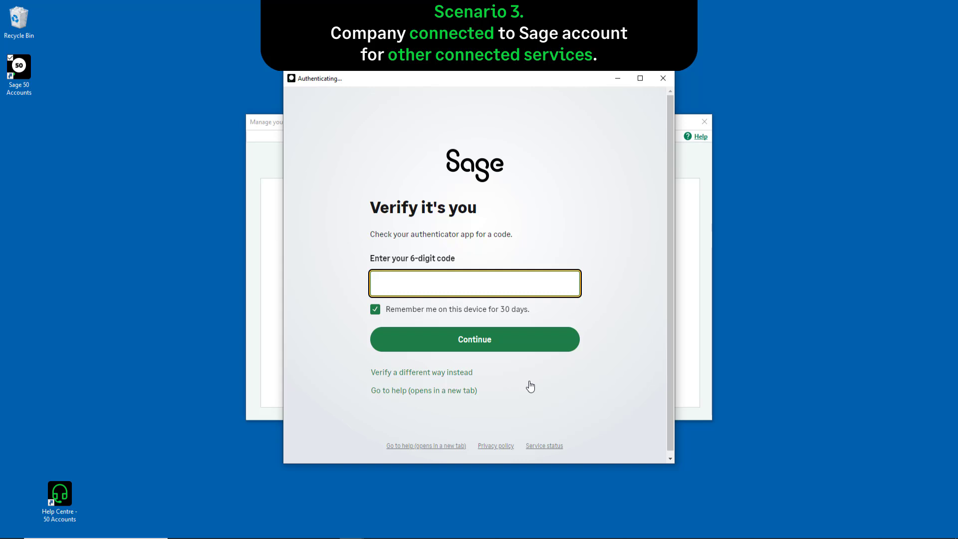
{"action": "left_click", "coordinate": [531, 346]}
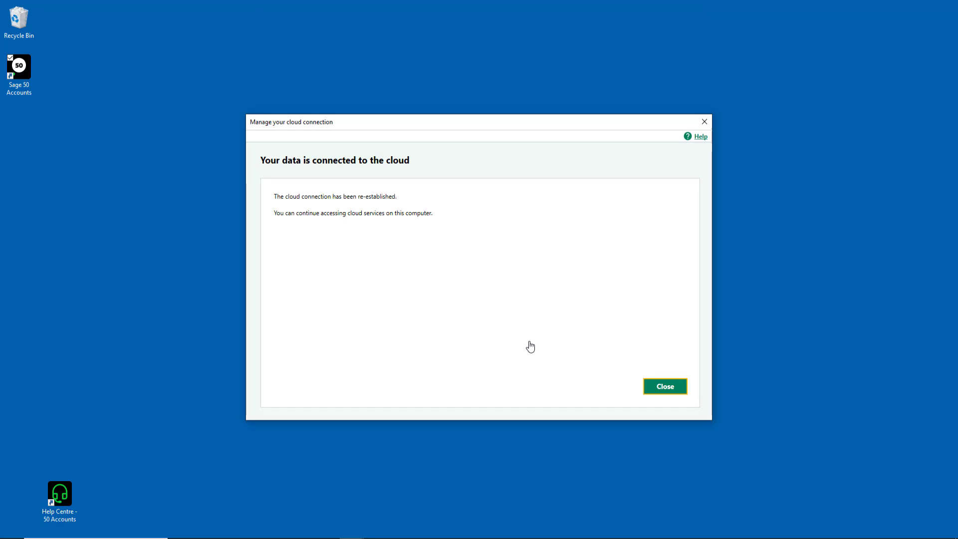
- Dismiss the cloud connection confirmation and open Help > About to show version 31.1.439.0
{"action": "left_click", "coordinate": [679, 385]}
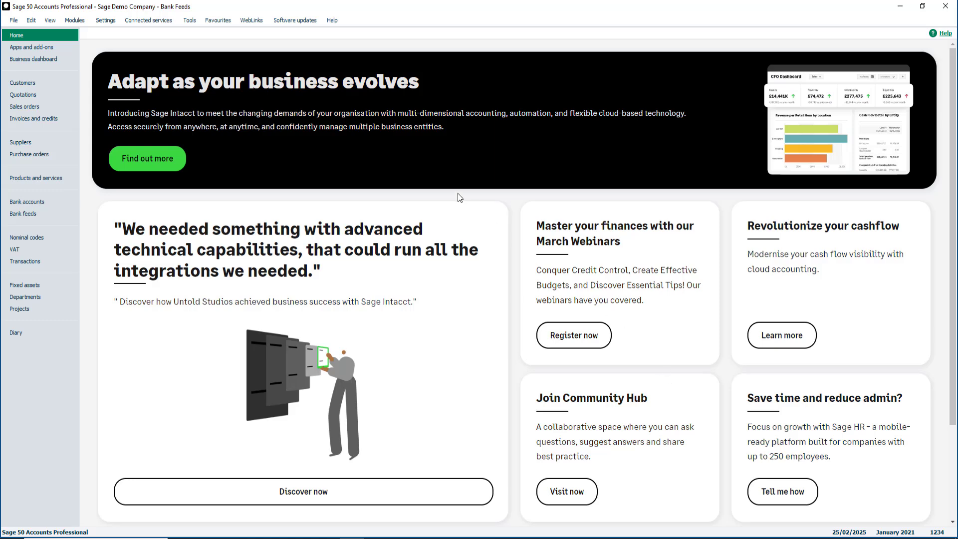
{"action": "left_click", "coordinate": [336, 21]}
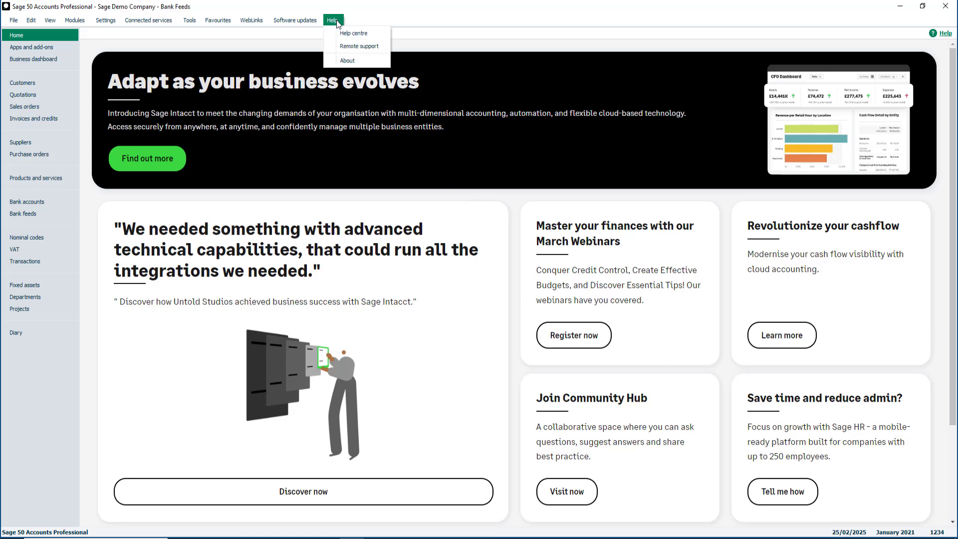
{"action": "left_click", "coordinate": [364, 59]}
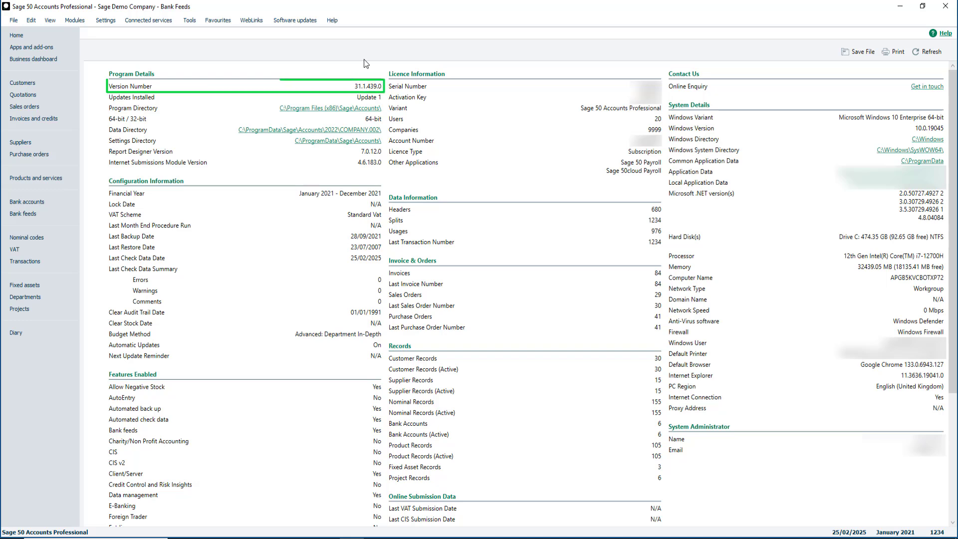